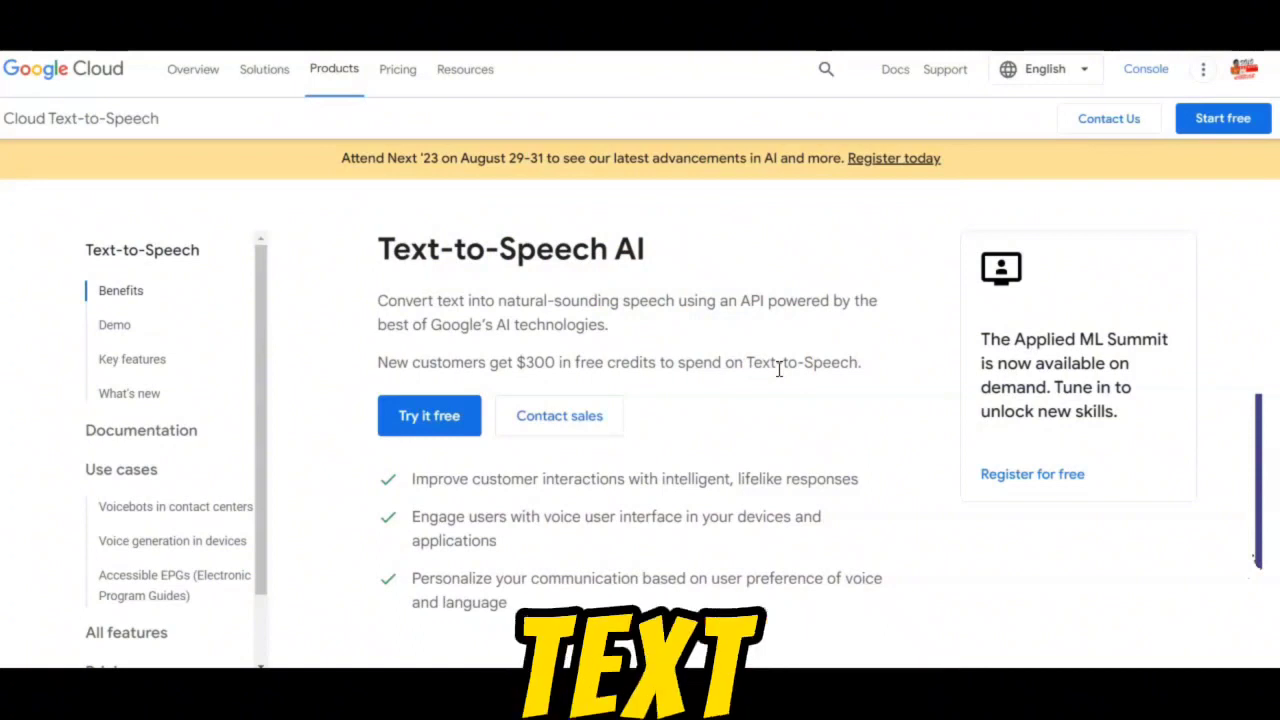
# Step: Scroll down to the demo, select and deselect its sample paragraph, and browse the en-US Neural2 voice names
pyautogui.scroll(-5, 779, 369)
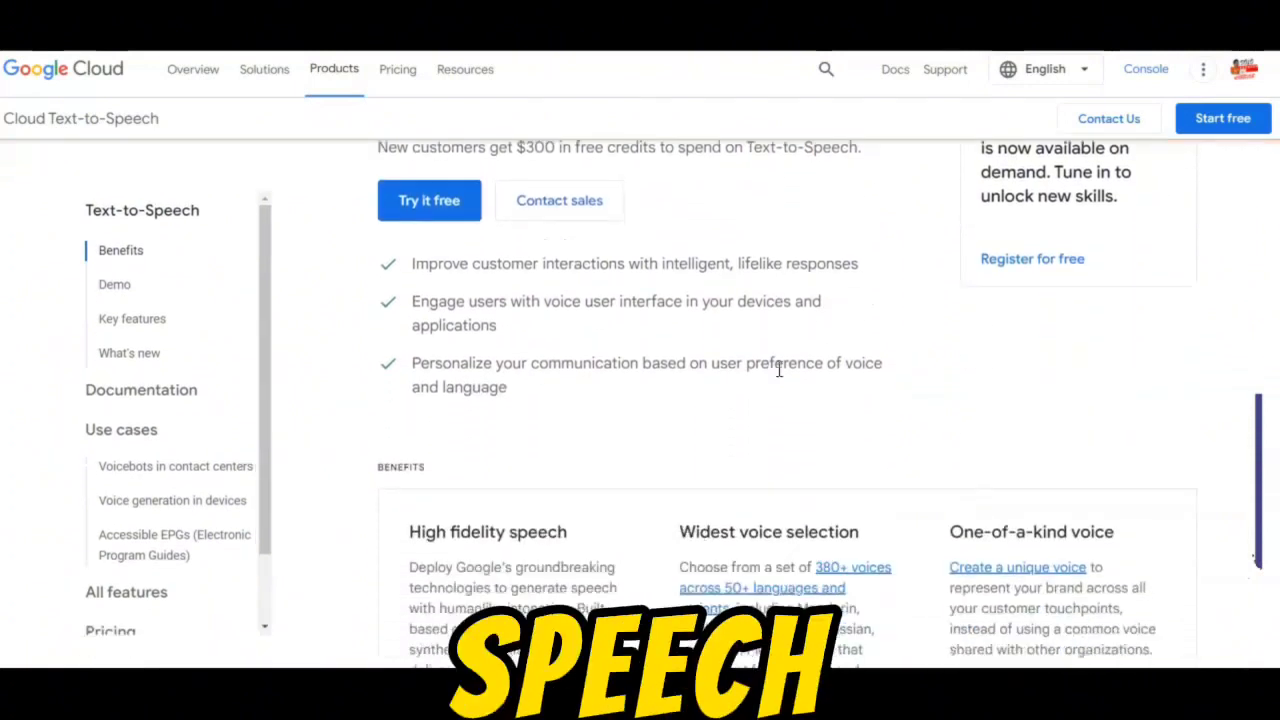
pyautogui.scroll(-4, 779, 369)
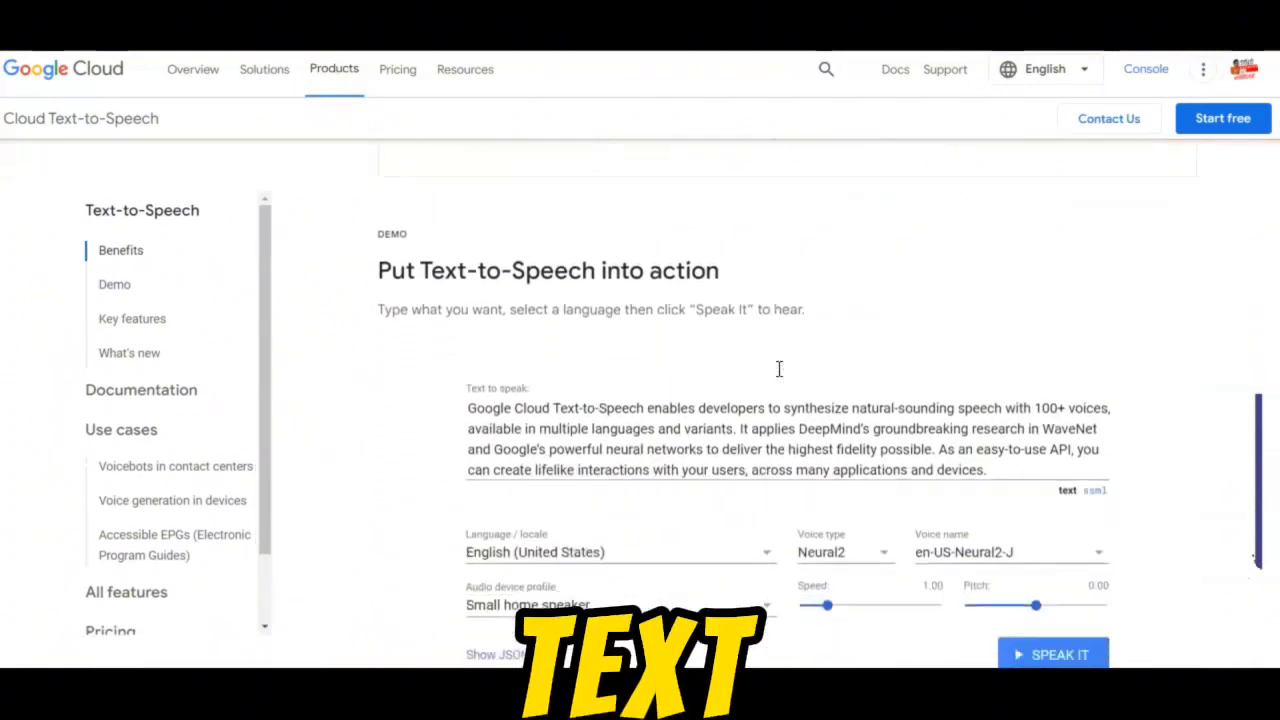
pyautogui.moveTo(994, 470); pyautogui.dragTo(465, 398)
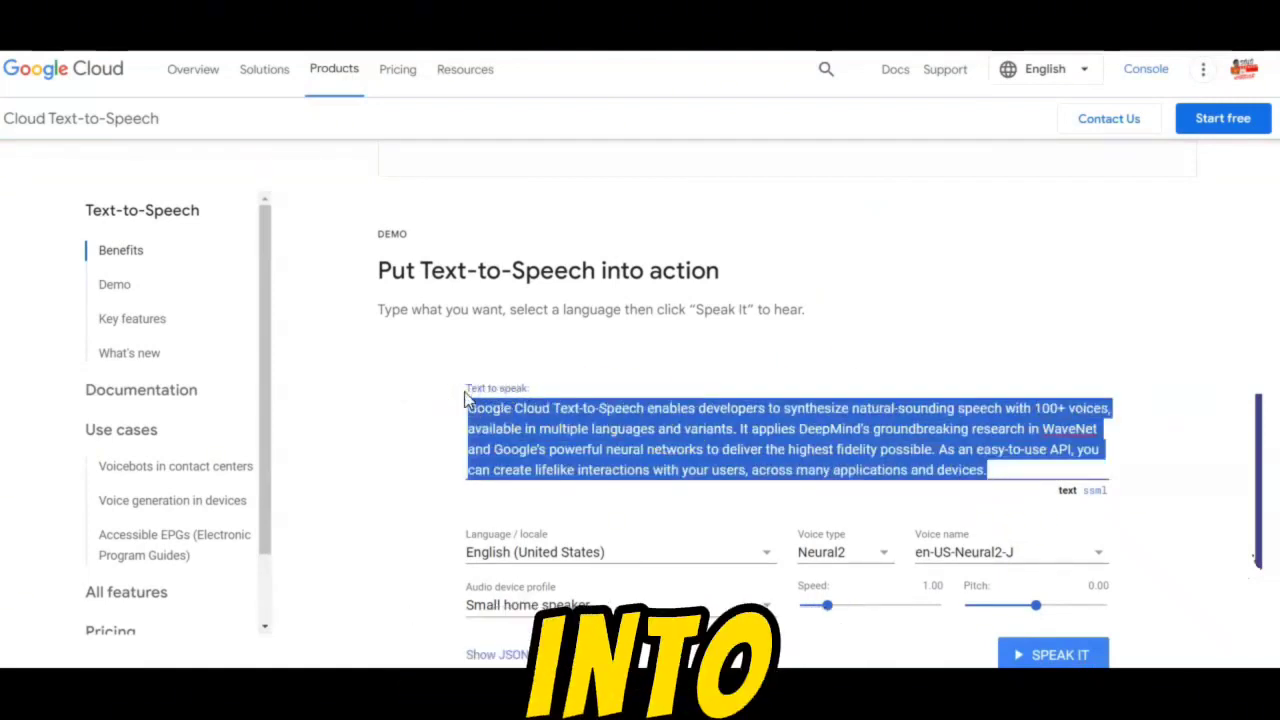
pyautogui.click(495, 419)
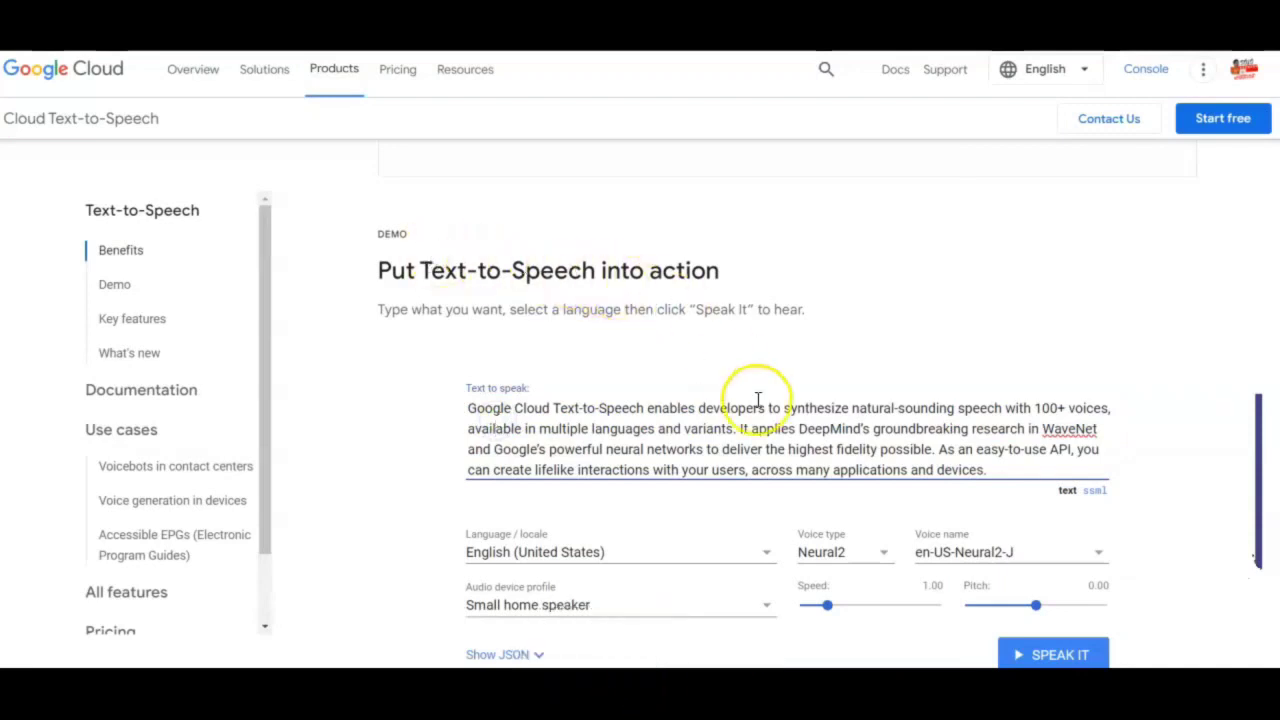
pyautogui.click(980, 552)
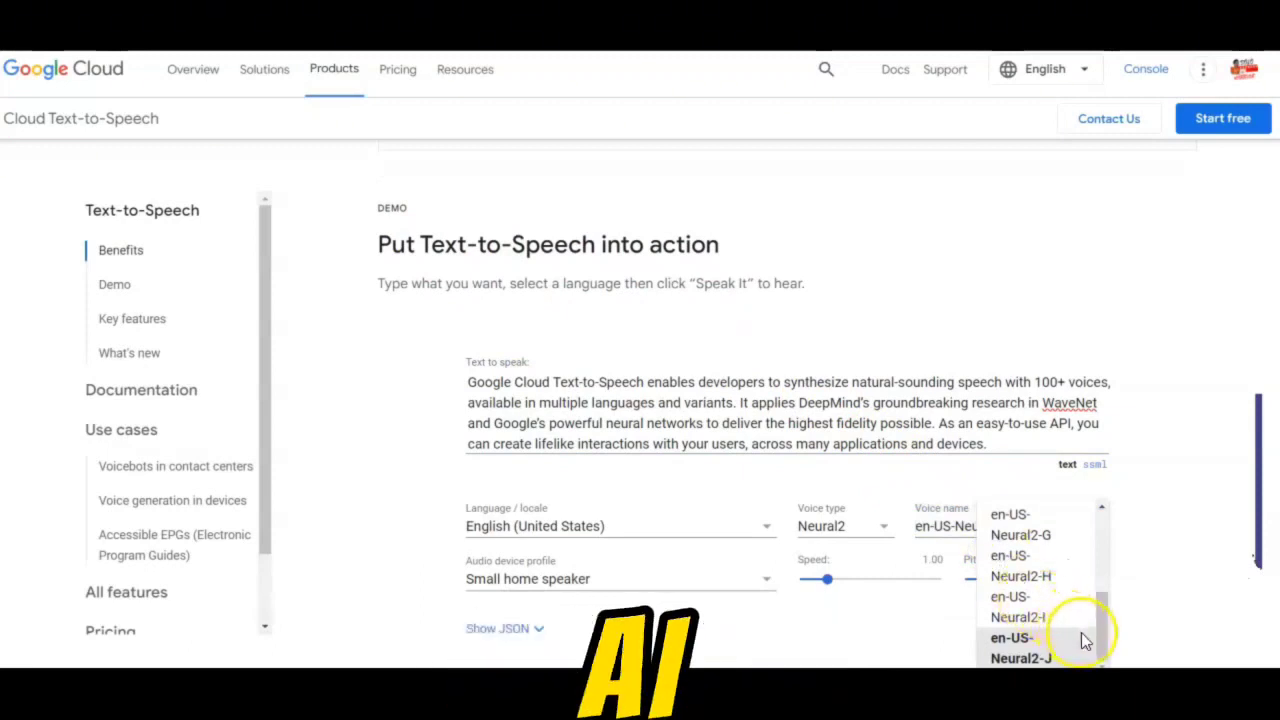
pyautogui.moveTo(1049, 603); pyautogui.dragTo(1043, 634)
# Step: Check the voice type and language options, keeping English (United States) and en-US-Neural2-J
pyautogui.click(850, 507)
pyautogui.scroll(-2, 890, 590)
pyautogui.scroll(2, 890, 600)
pyautogui.click(648, 513)
pyautogui.moveTo(766, 531); pyautogui.dragTo(770, 602)
pyautogui.click(400, 223)
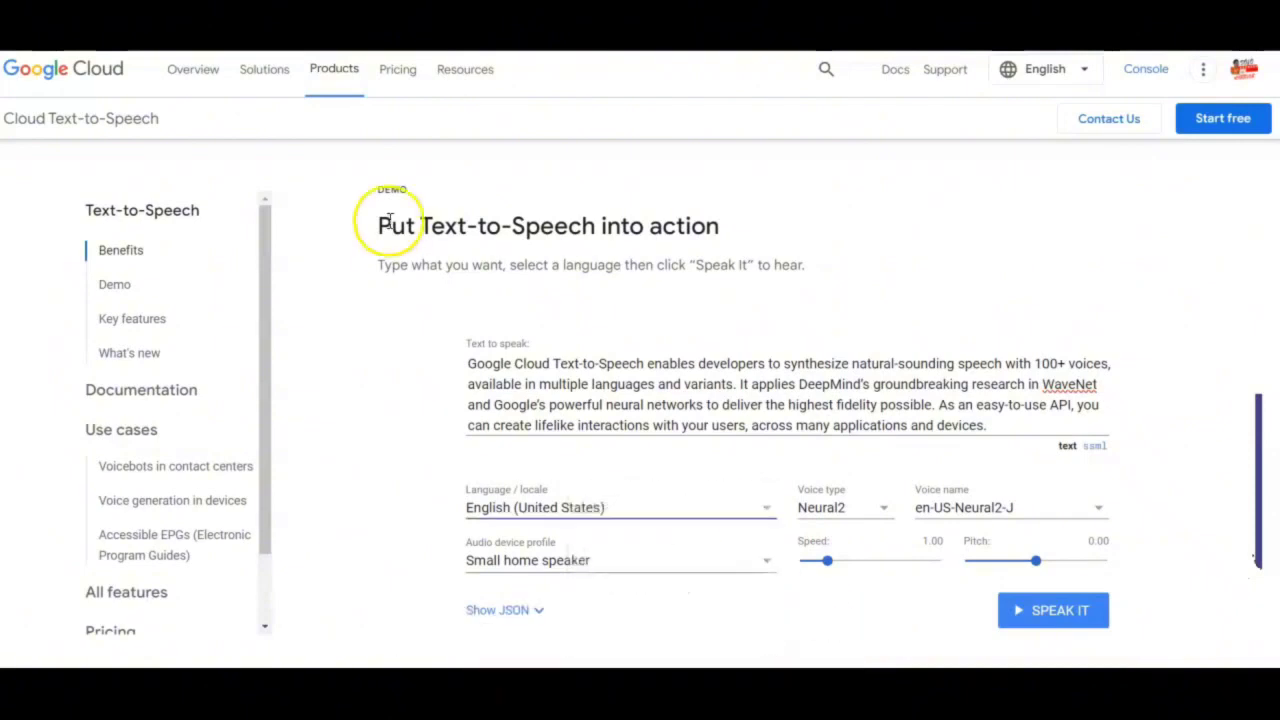
# Step: Have the demo paragraph spoken aloud with SPEAK IT
pyautogui.click(1058, 620)
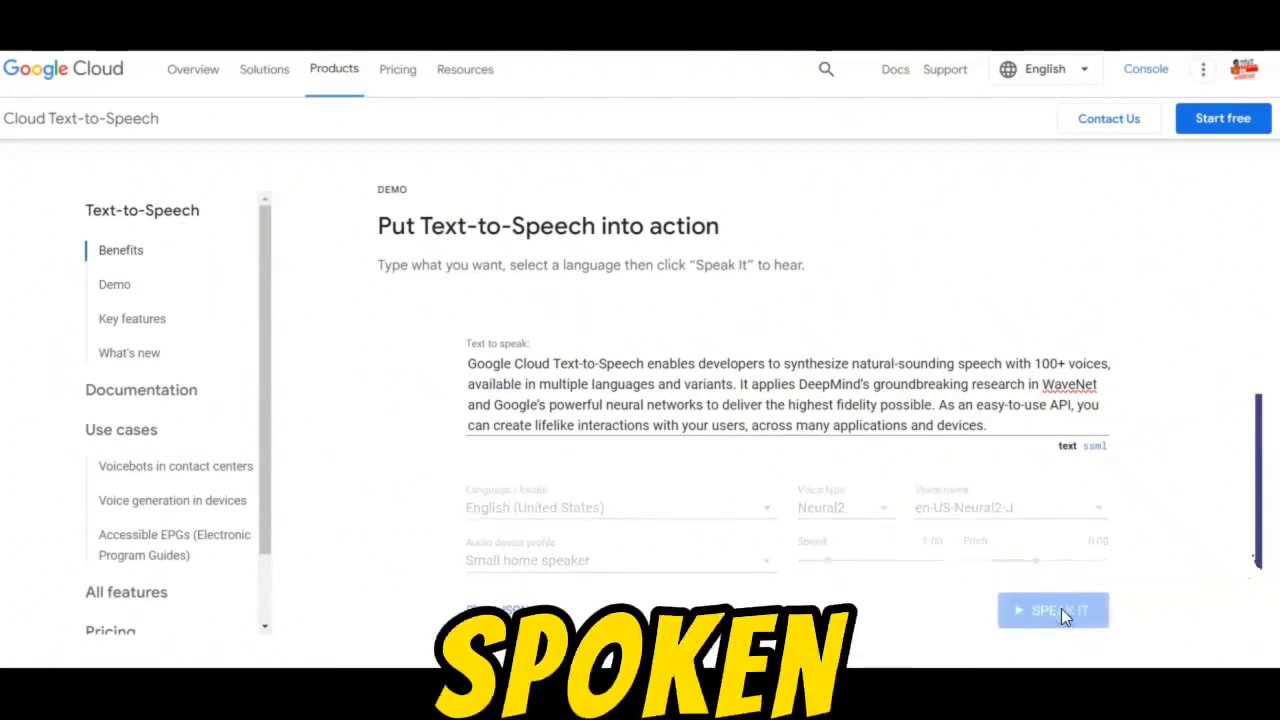
pyautogui.click(865, 508)
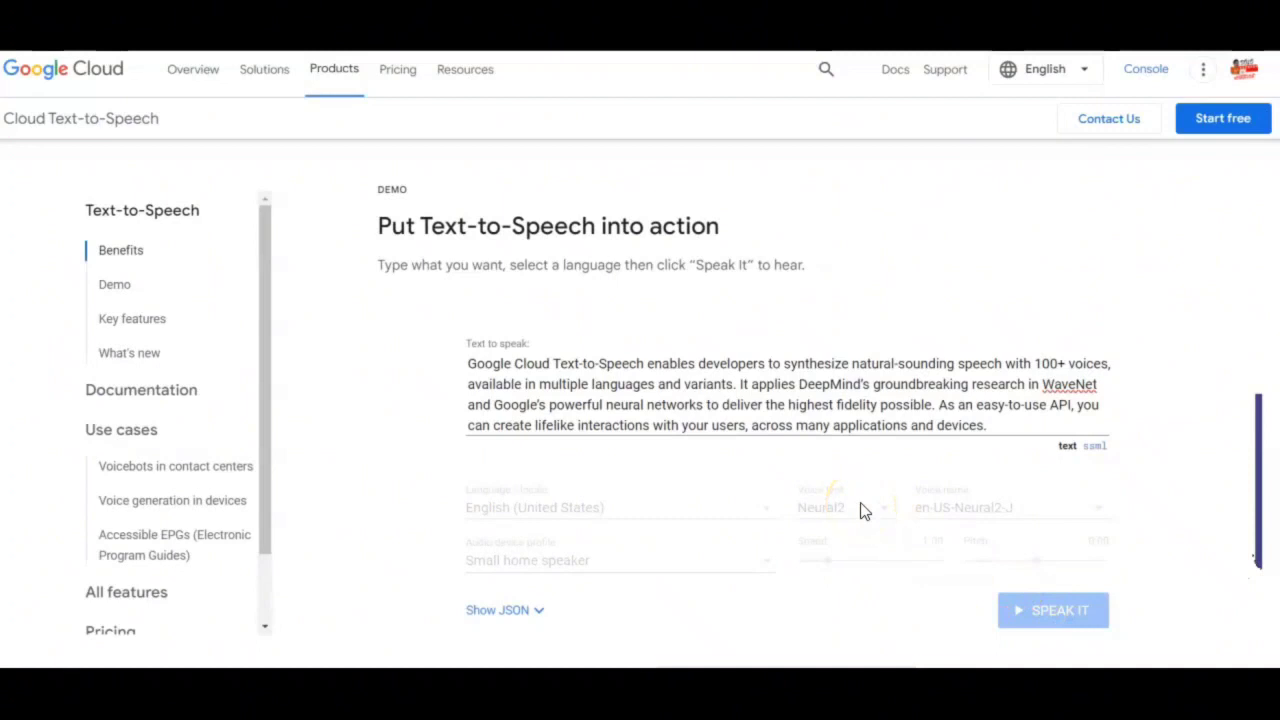
pyautogui.scroll(-2, 865, 510)
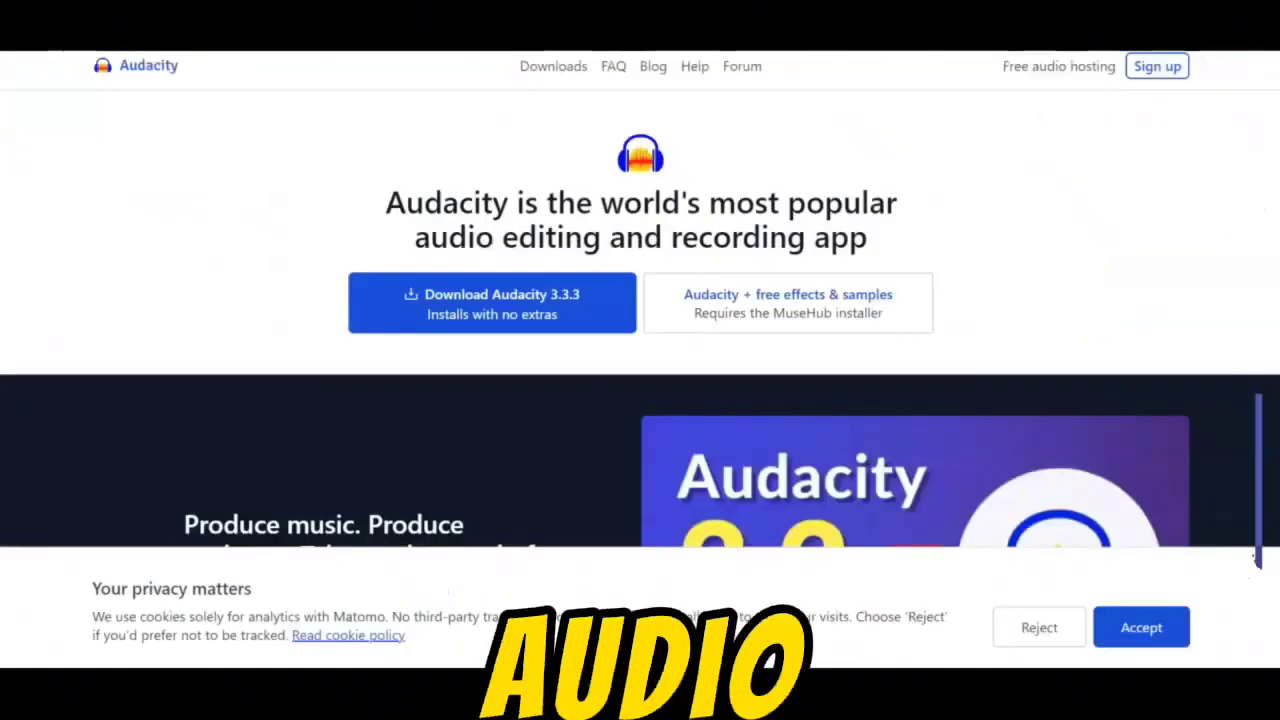
# Step: Scroll the Audacity homepage and download Audacity 3.3.3
pyautogui.scroll(-7, 1111, 177)
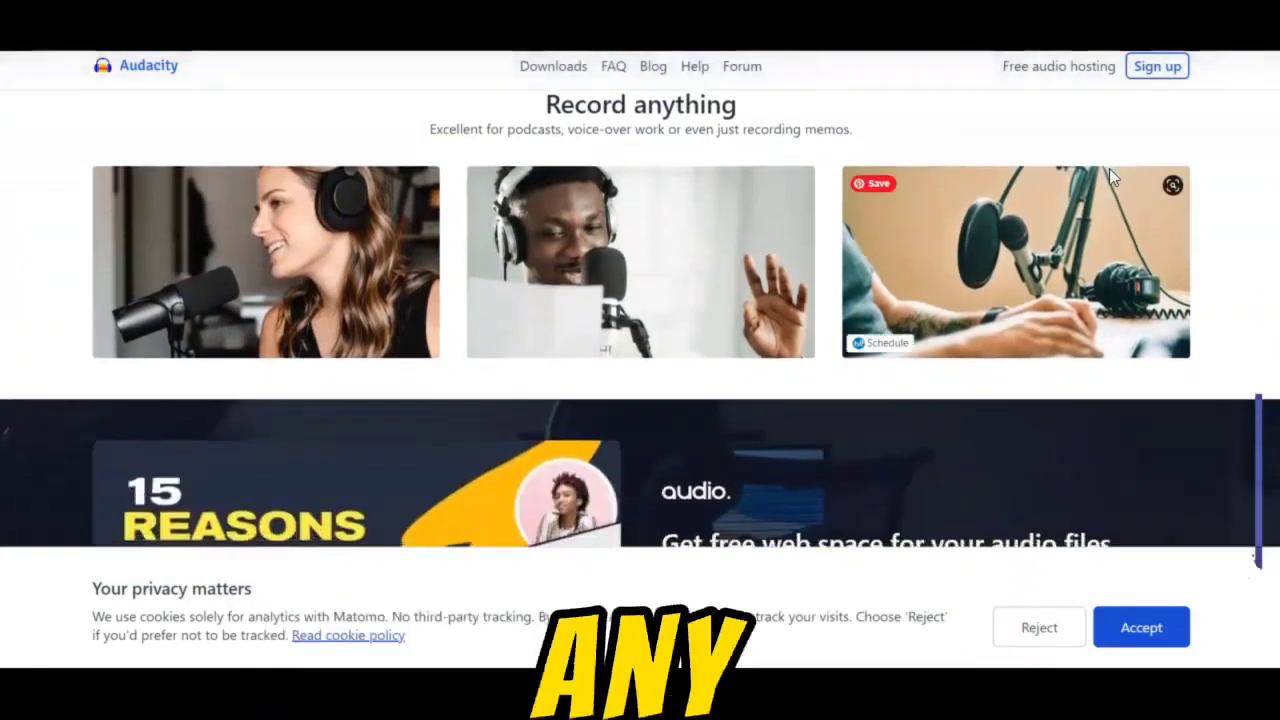
pyautogui.scroll(-4, 1111, 177)
pyautogui.scroll(-8, 1110, 172)
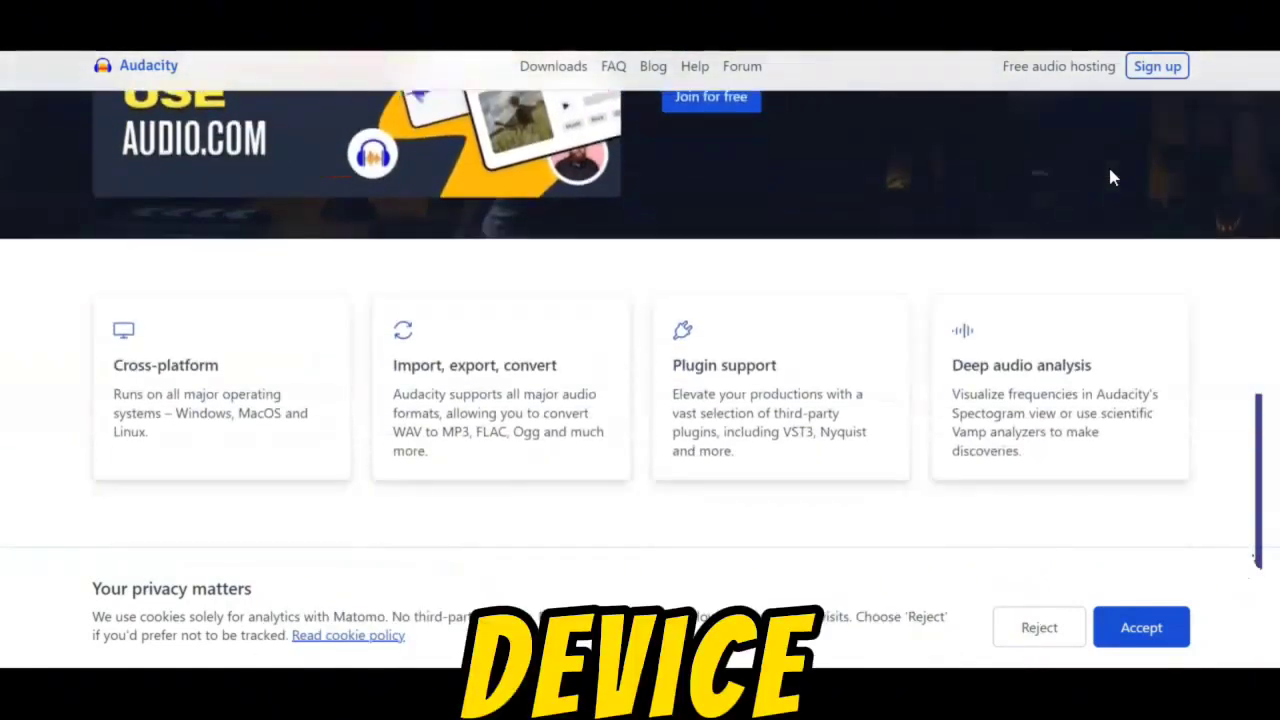
pyautogui.scroll(4, 1110, 172)
pyautogui.scroll(12, 1111, 177)
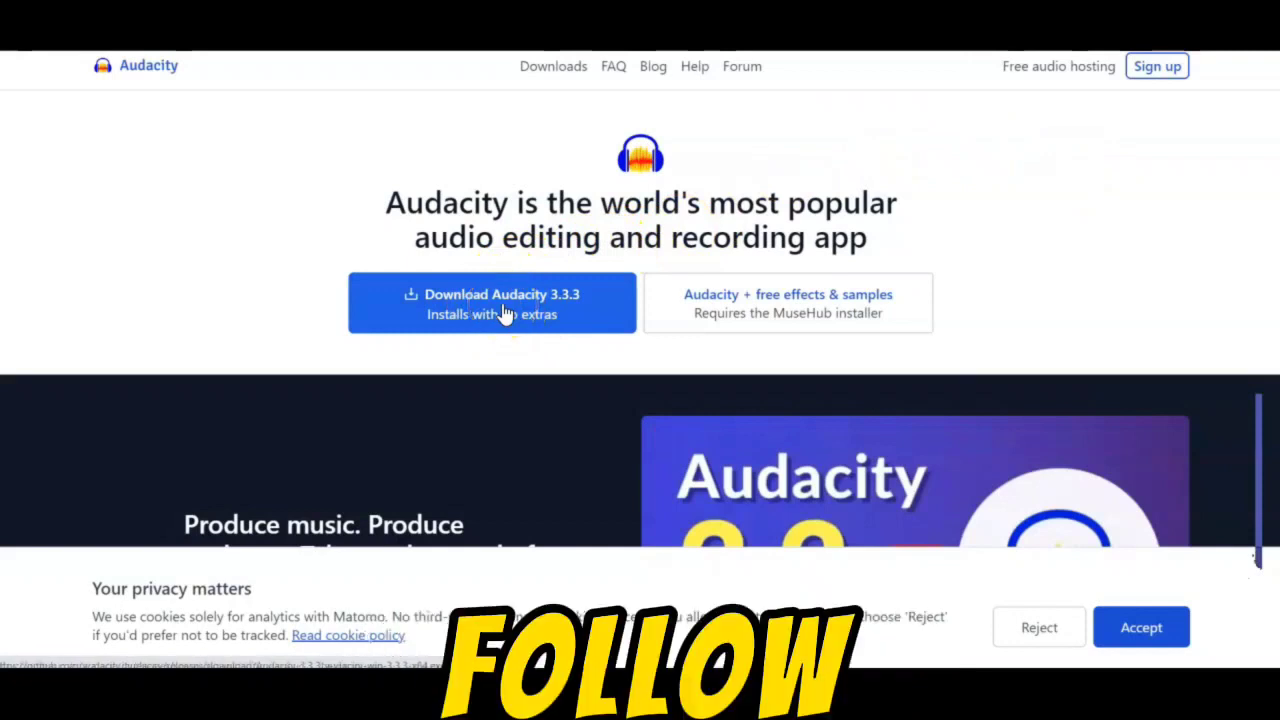
pyautogui.click(414, 155)
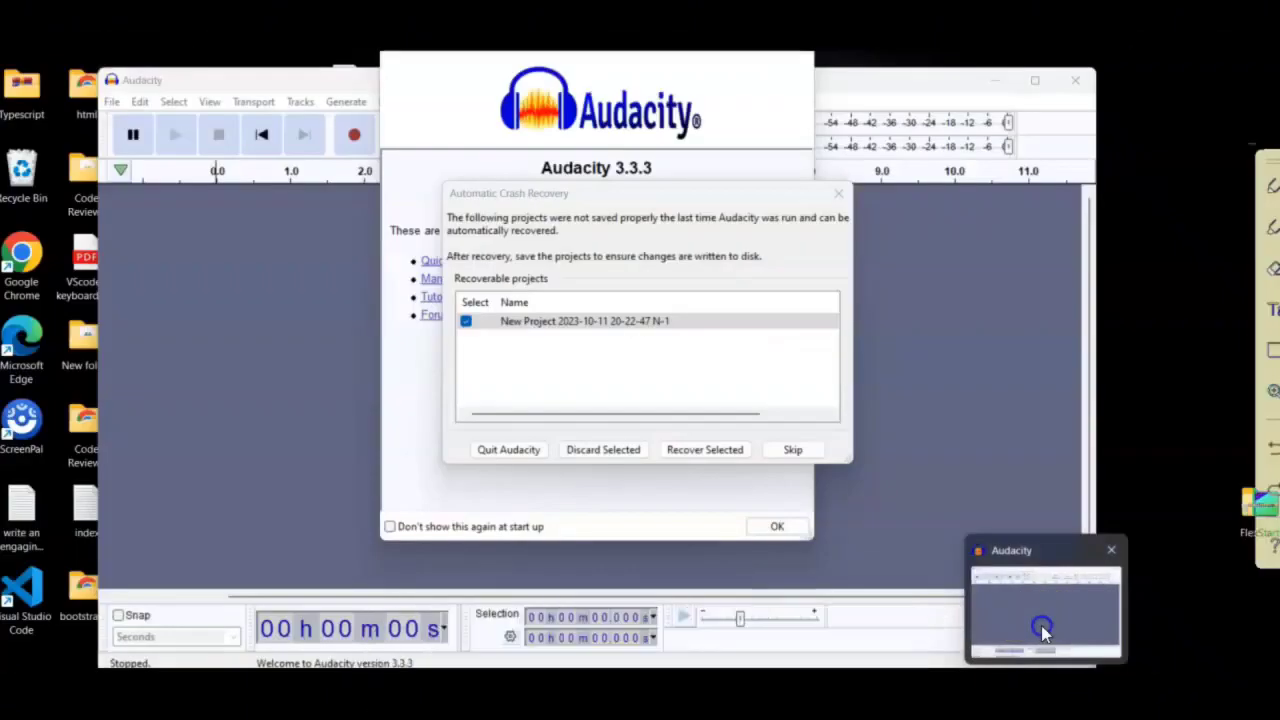
# Step: Dismiss the crash recovery prompt and set the audio host to Windows WASAPI in Audio Settings
pyautogui.click(841, 194)
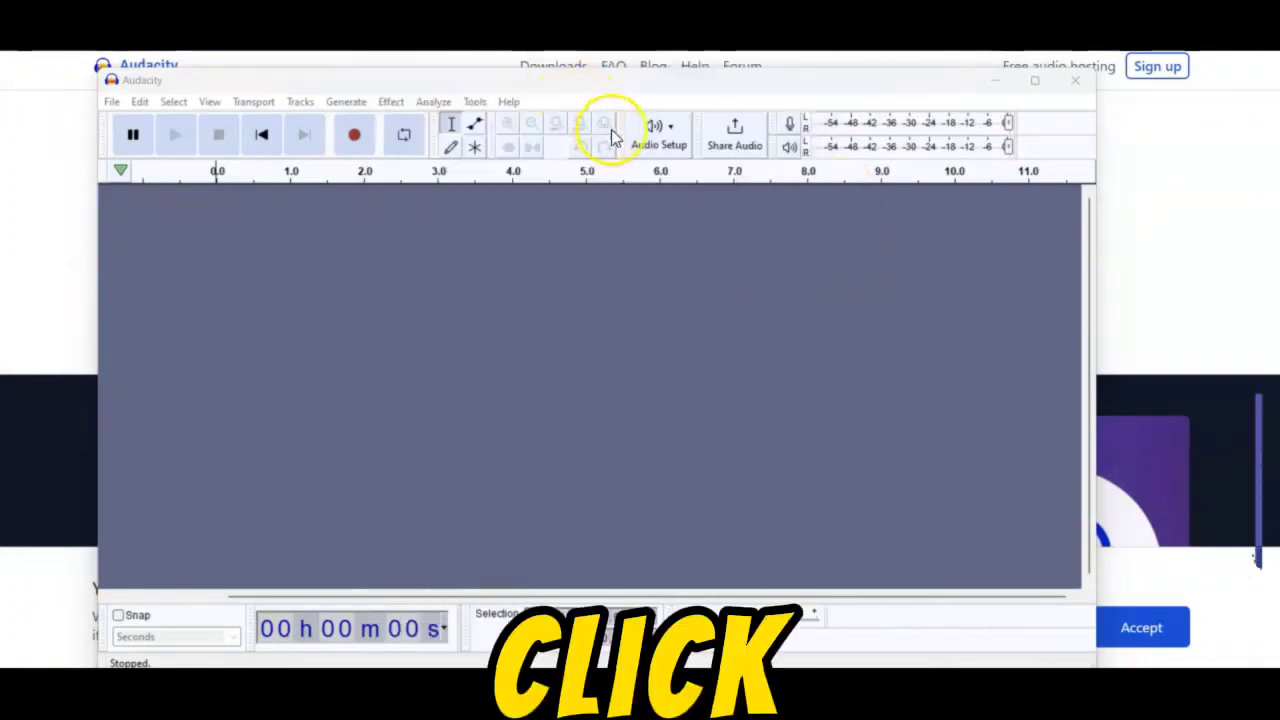
pyautogui.click(650, 143)
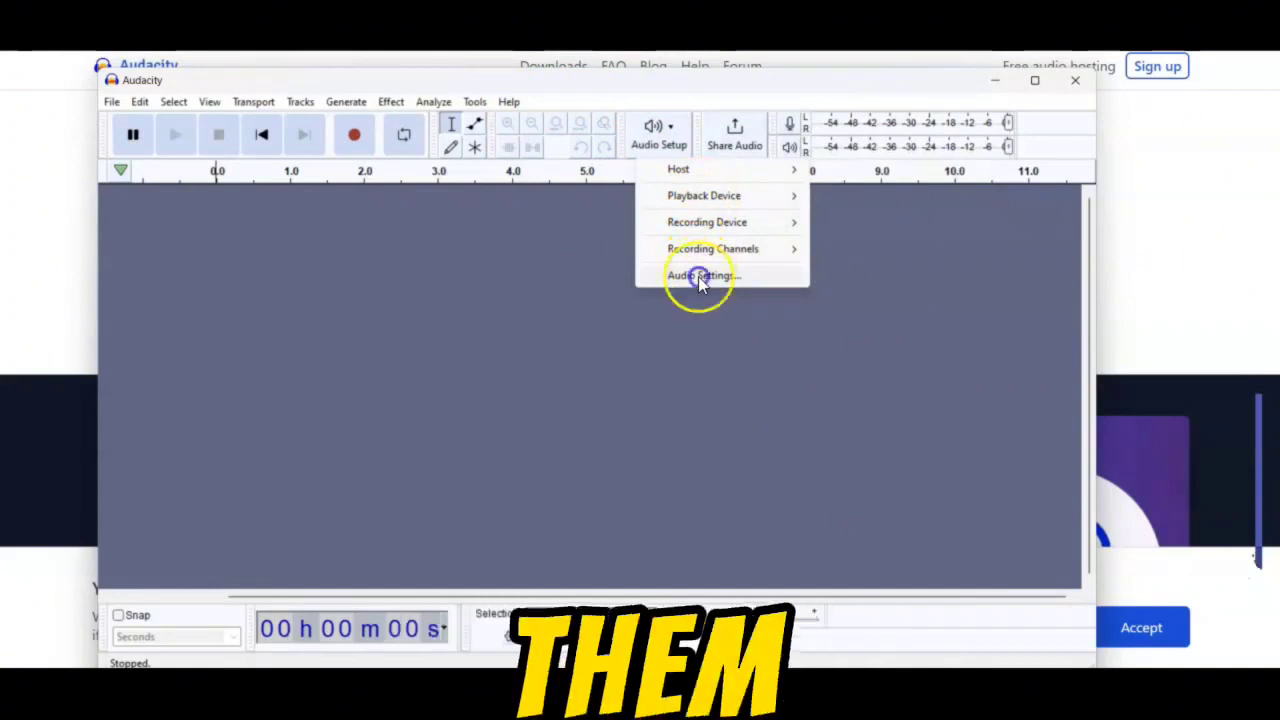
pyautogui.click(700, 278)
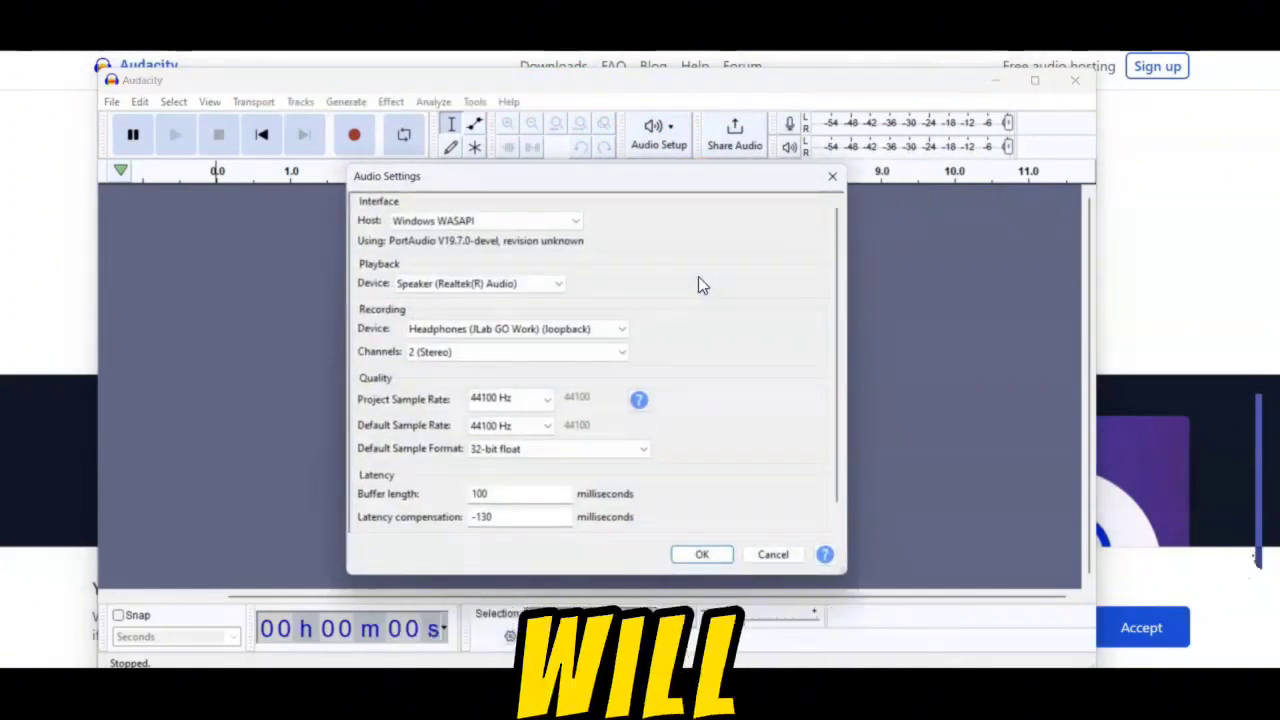
pyautogui.click(555, 222)
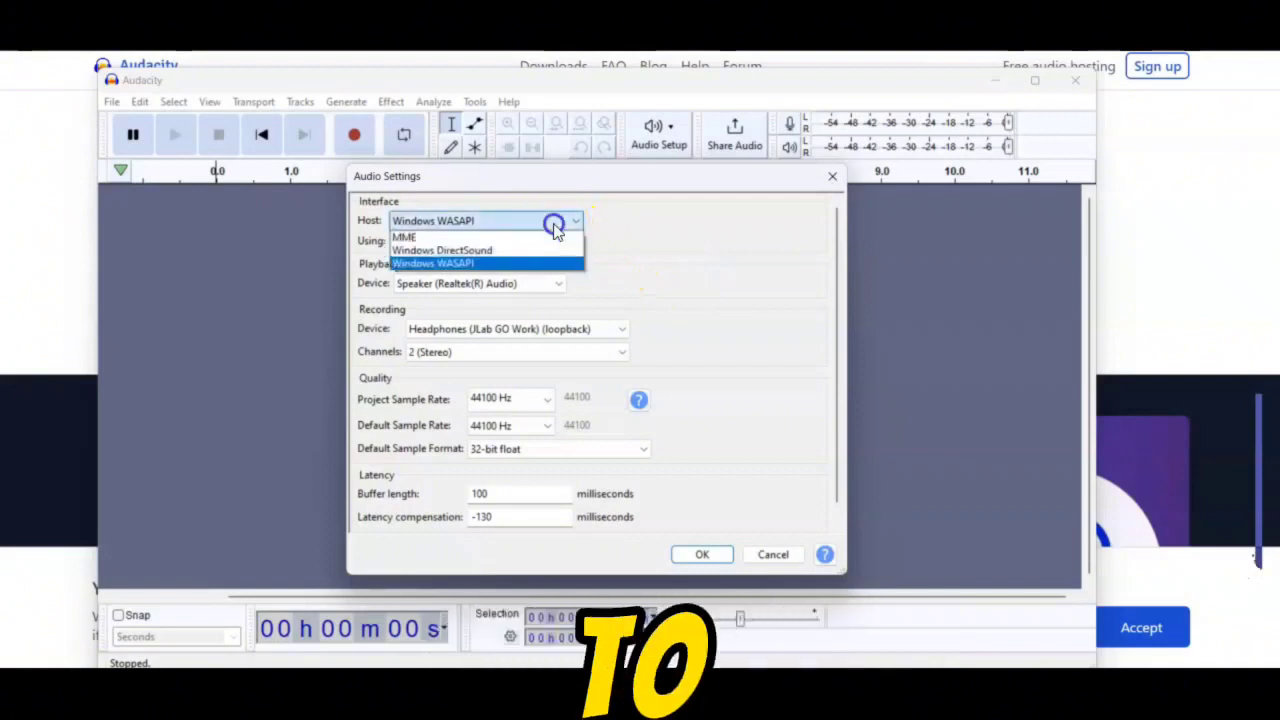
pyautogui.click(462, 266)
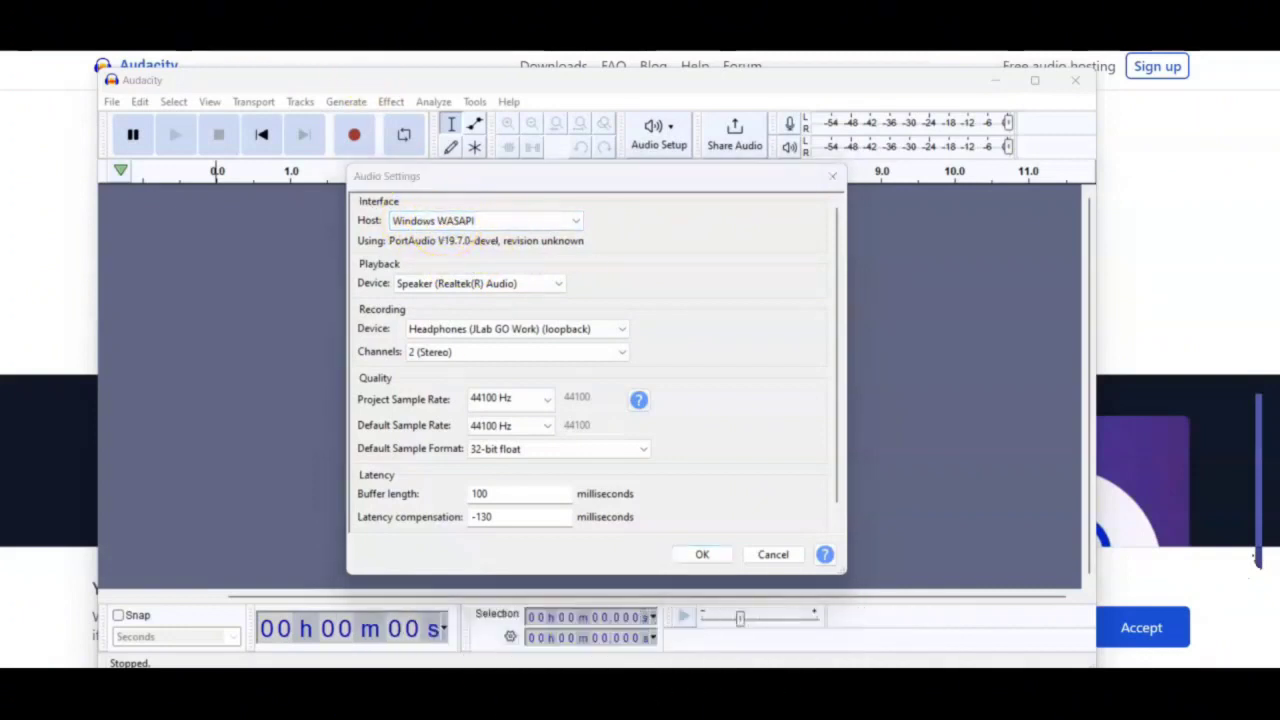
# Step: Record from Headphones (JLab GO Work) (loopback) in 2 (Stereo) channels and confirm the settings
pyautogui.click(484, 331)
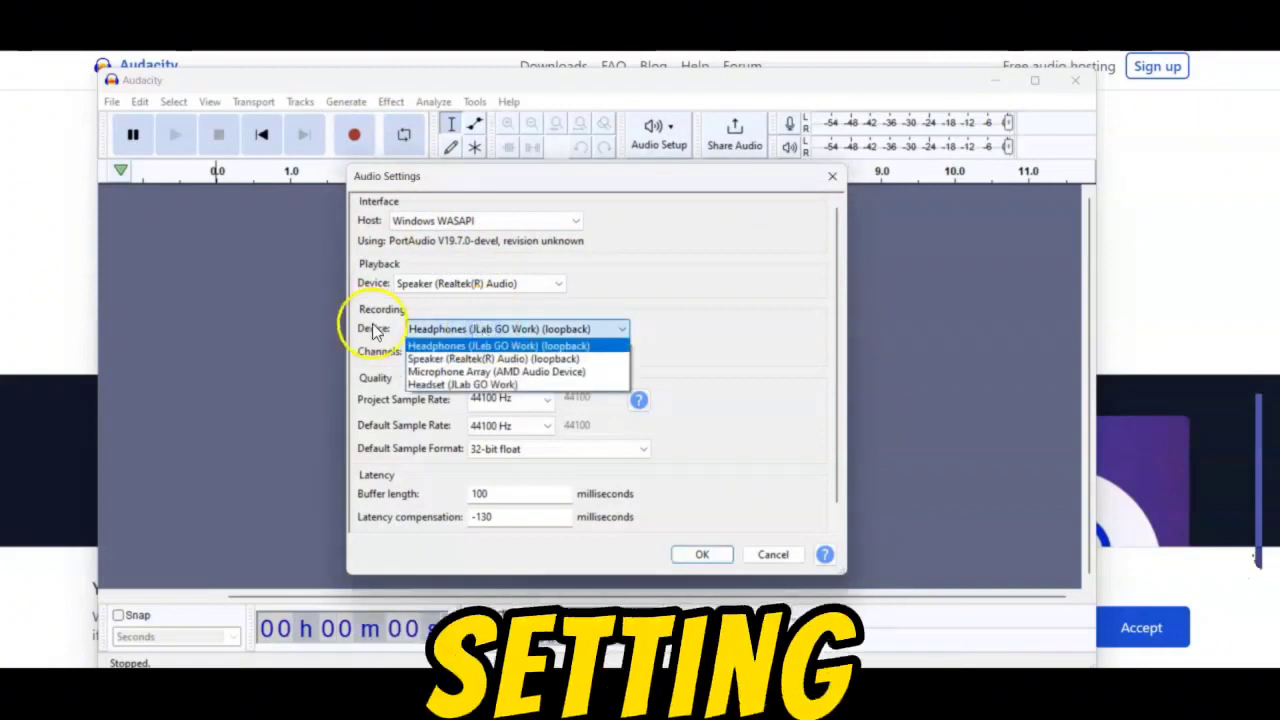
pyautogui.click(379, 322)
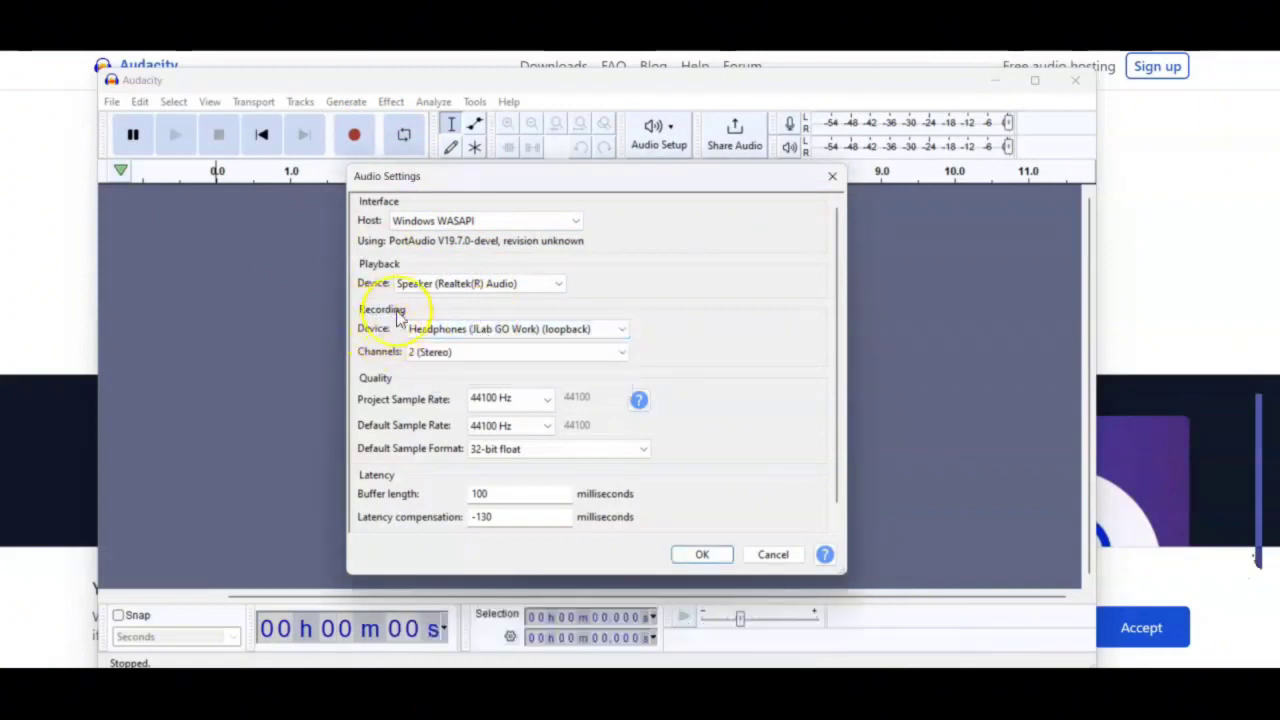
pyautogui.click(447, 329)
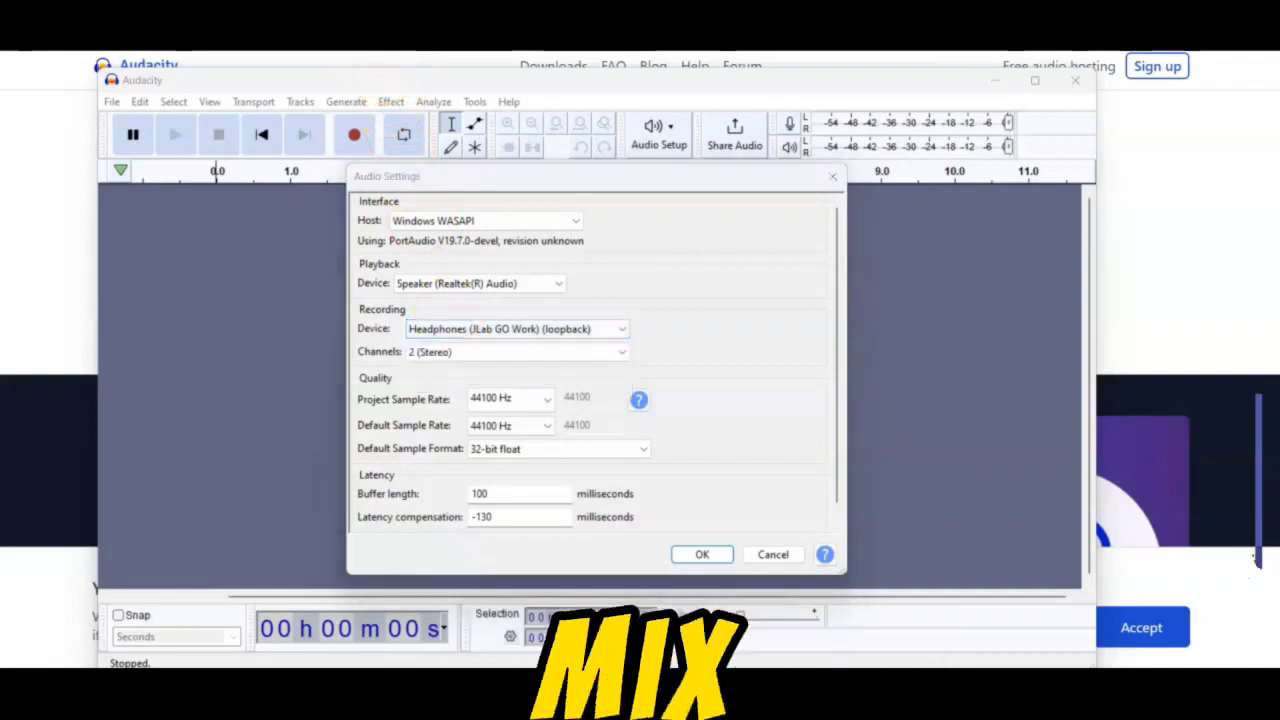
pyautogui.click(548, 329)
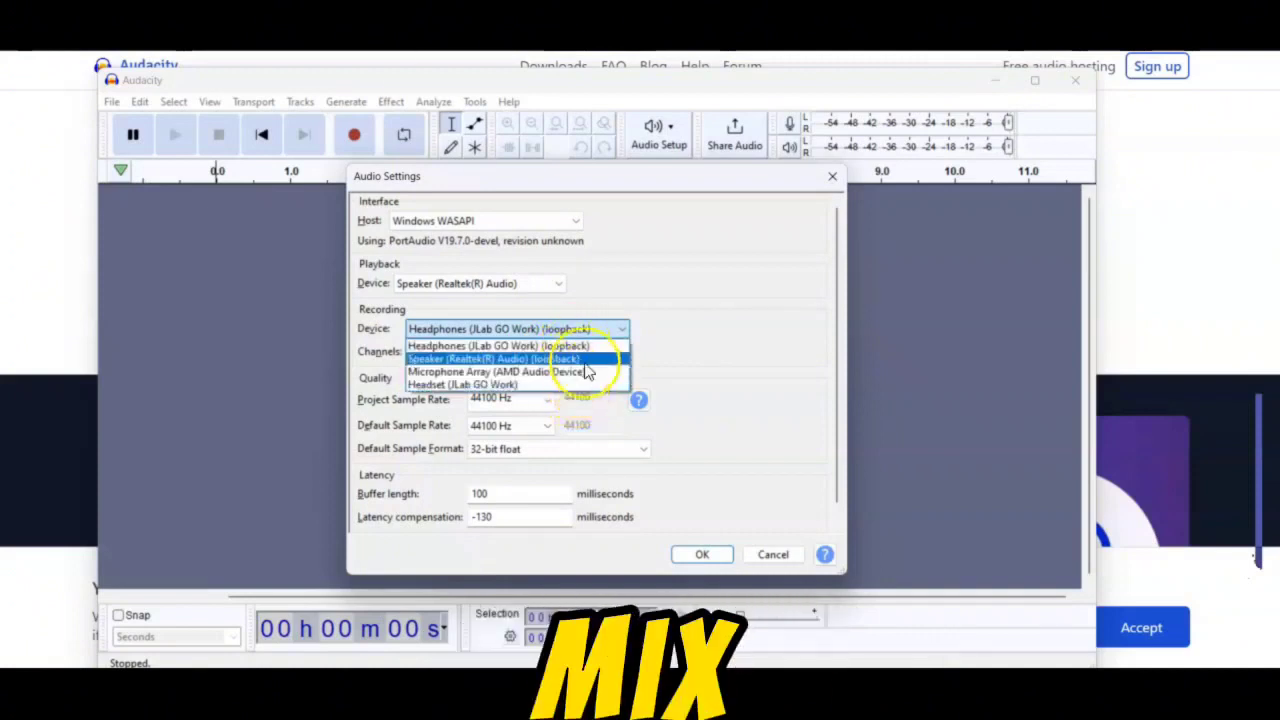
pyautogui.click(570, 345)
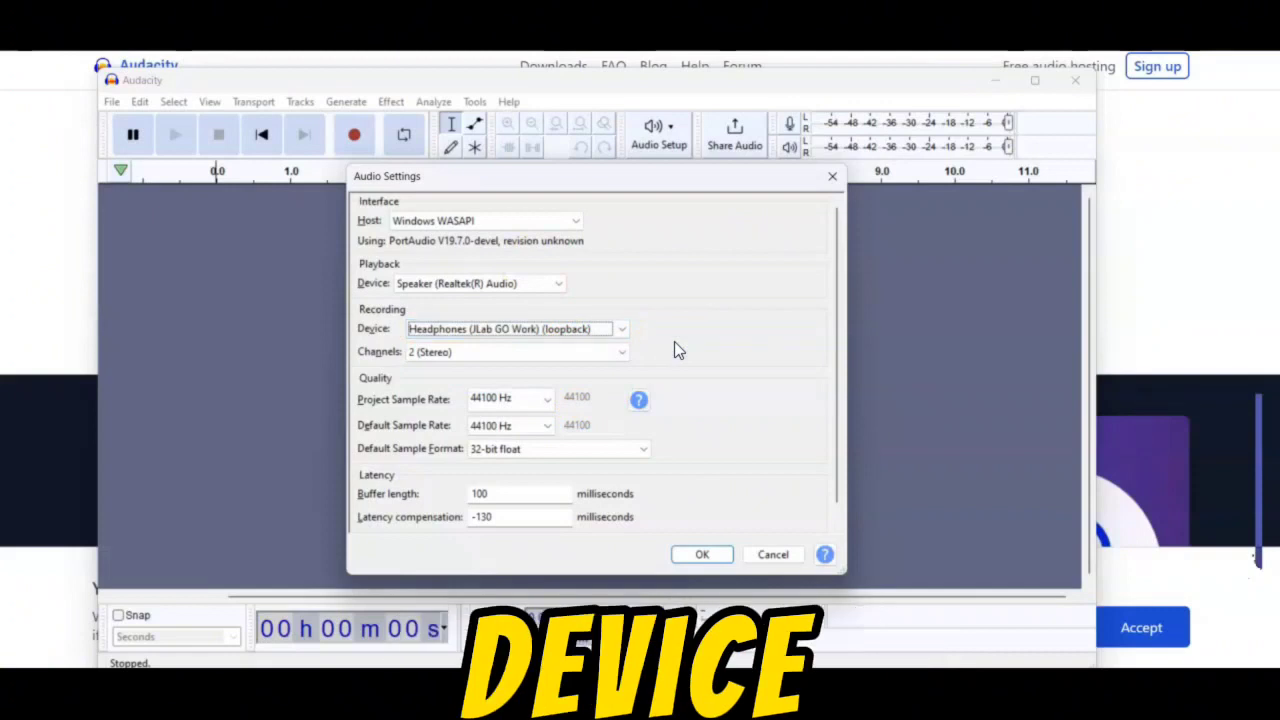
pyautogui.click(702, 555)
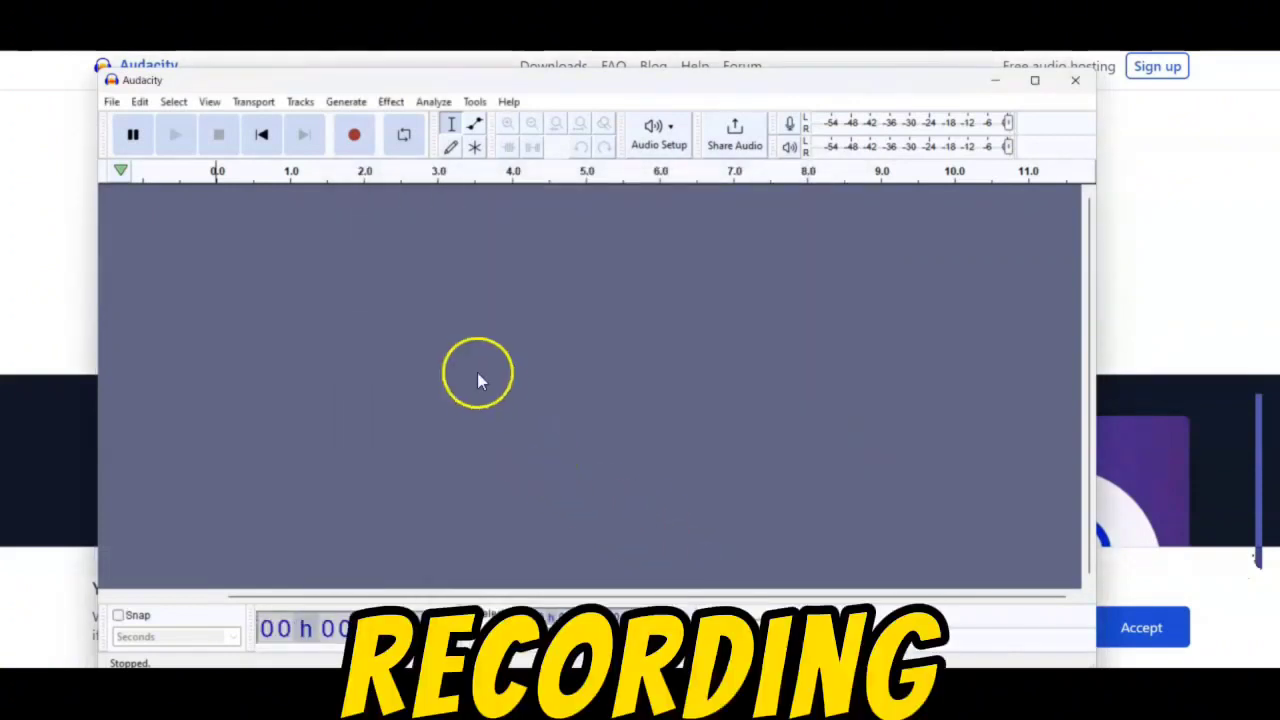
# Step: Start recording in Audacity, then replay the Text-to-Speech demo so its voice is captured
pyautogui.click(357, 134)
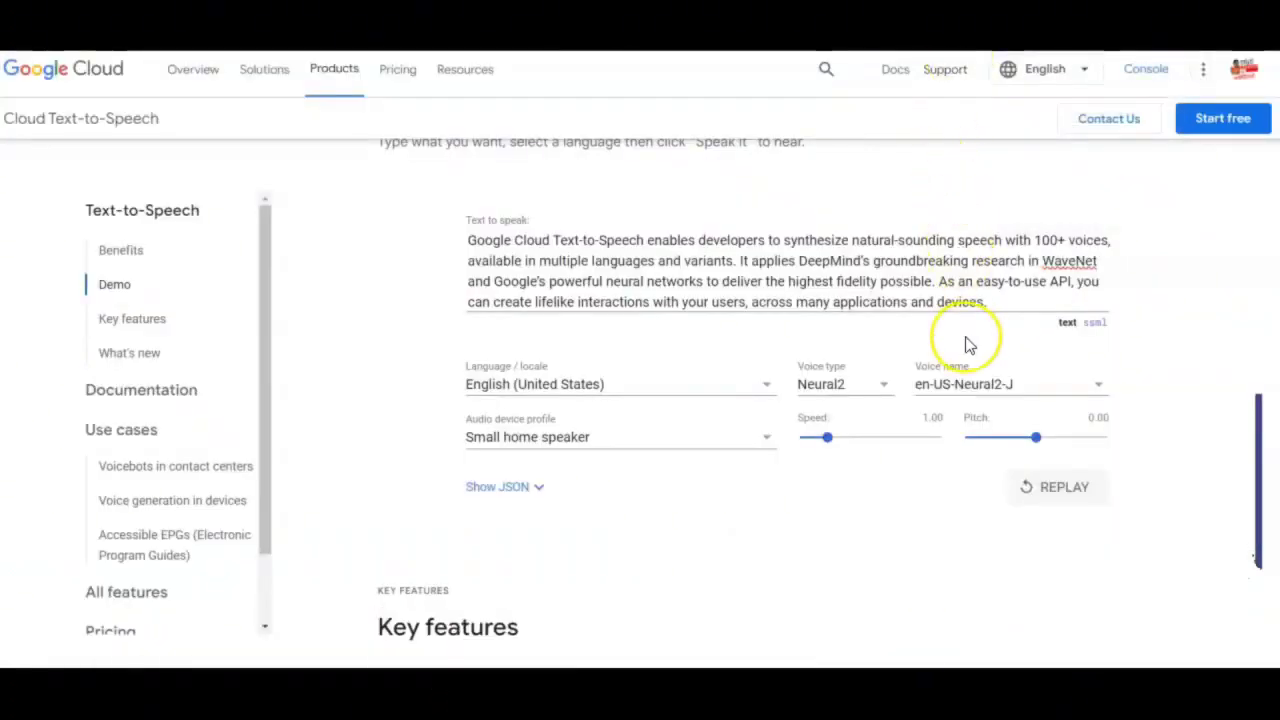
pyautogui.click(1043, 492)
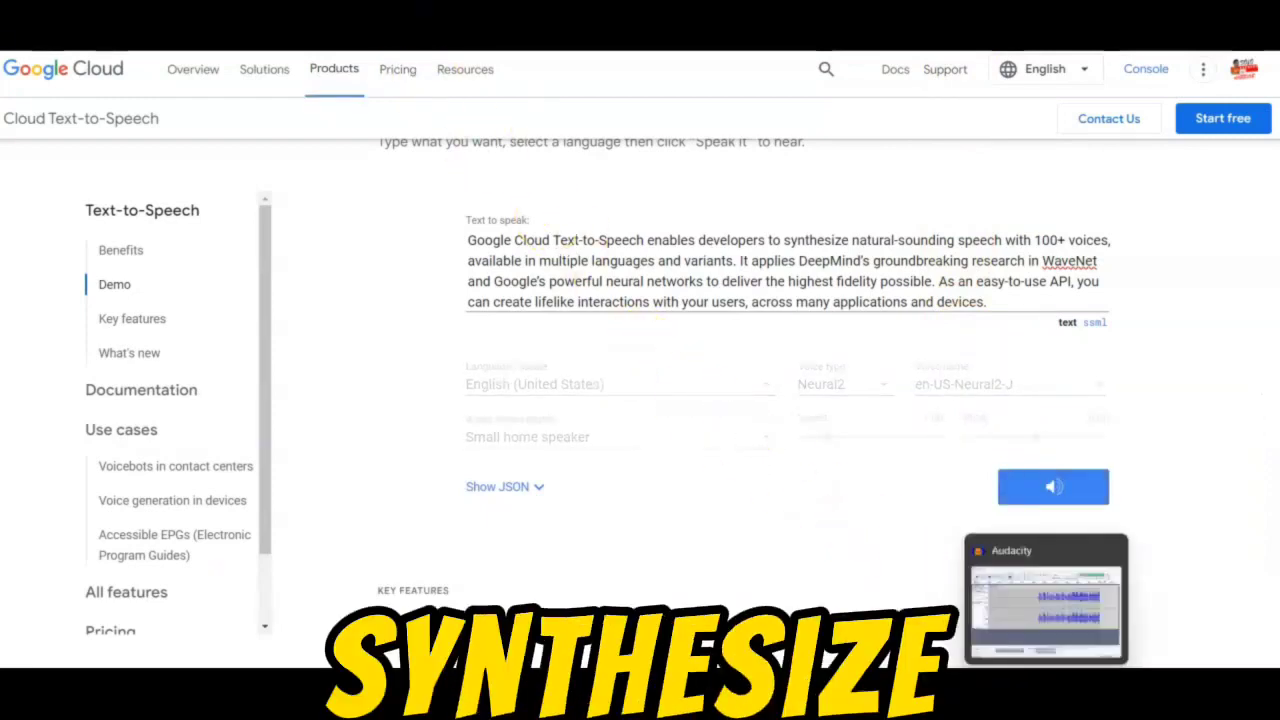
pyautogui.click(1036, 625)
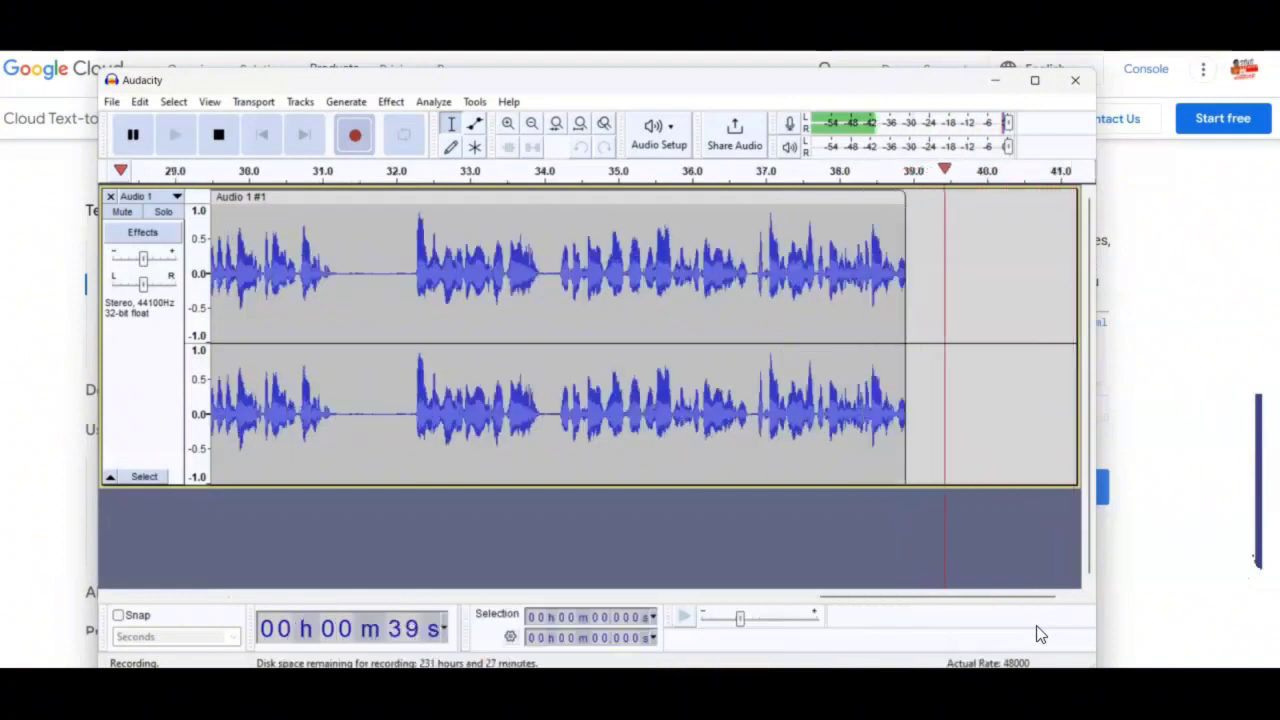
# Step: Stop recording and cut the silence between 5.0 and 13.35 s
pyautogui.press('space')
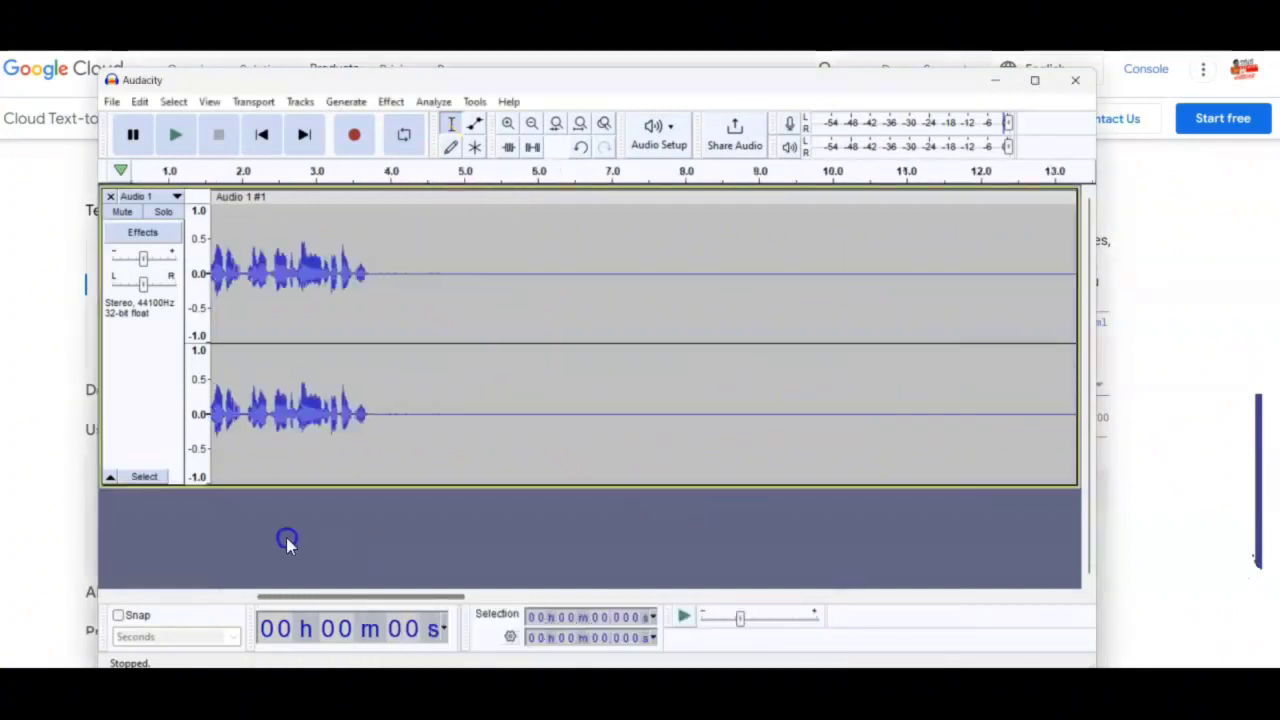
pyautogui.hscroll(3, 946, 403)
pyautogui.moveTo(946, 403); pyautogui.dragTo(334, 403)
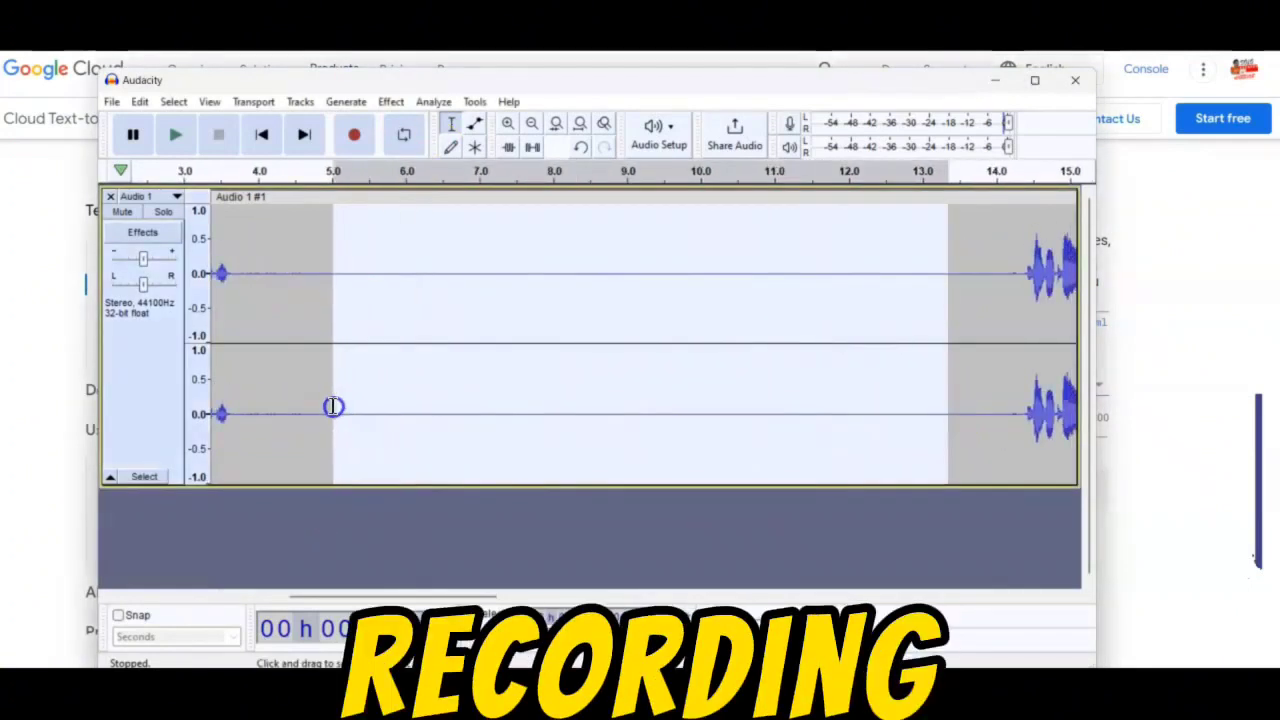
pyautogui.rightClick(442, 402)
pyautogui.click(458, 408)
# Step: Delete the silent tail after 31.45 s
pyautogui.moveTo(443, 586); pyautogui.dragTo(964, 591)
pyautogui.moveTo(523, 286); pyautogui.dragTo(900, 330)
pyautogui.press('Delete')
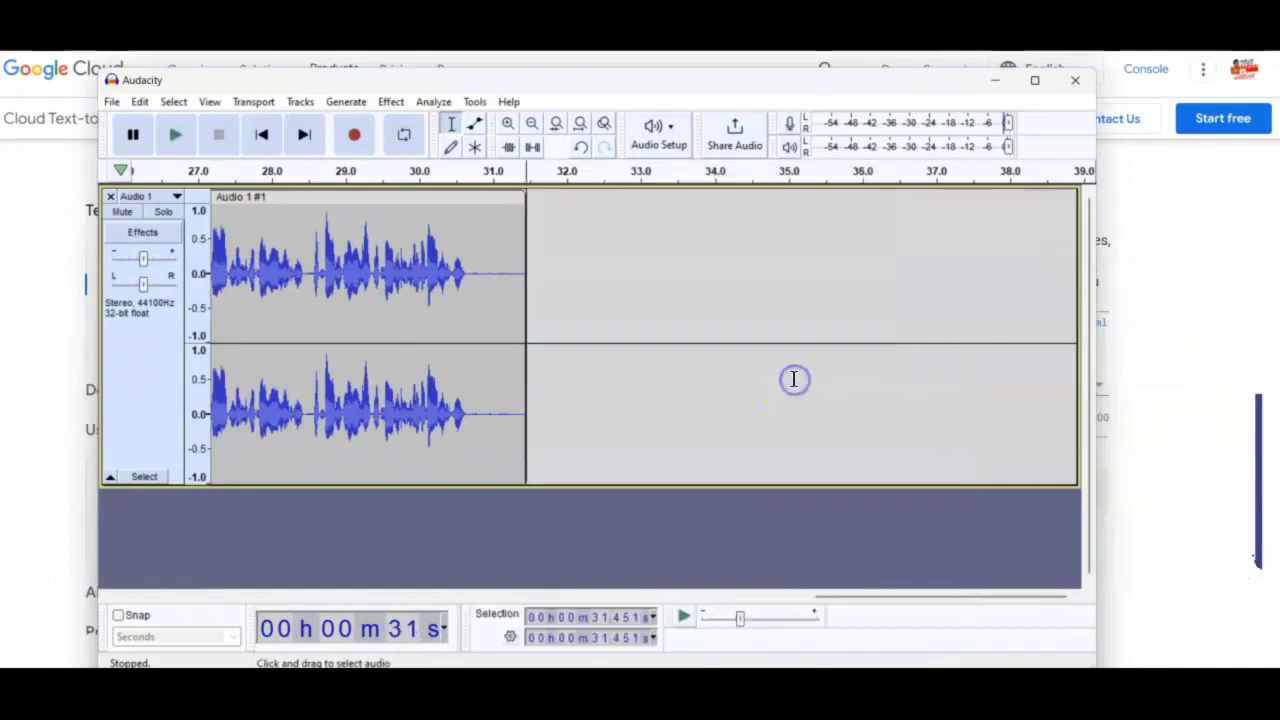
pyautogui.moveTo(878, 598); pyautogui.dragTo(576, 592)
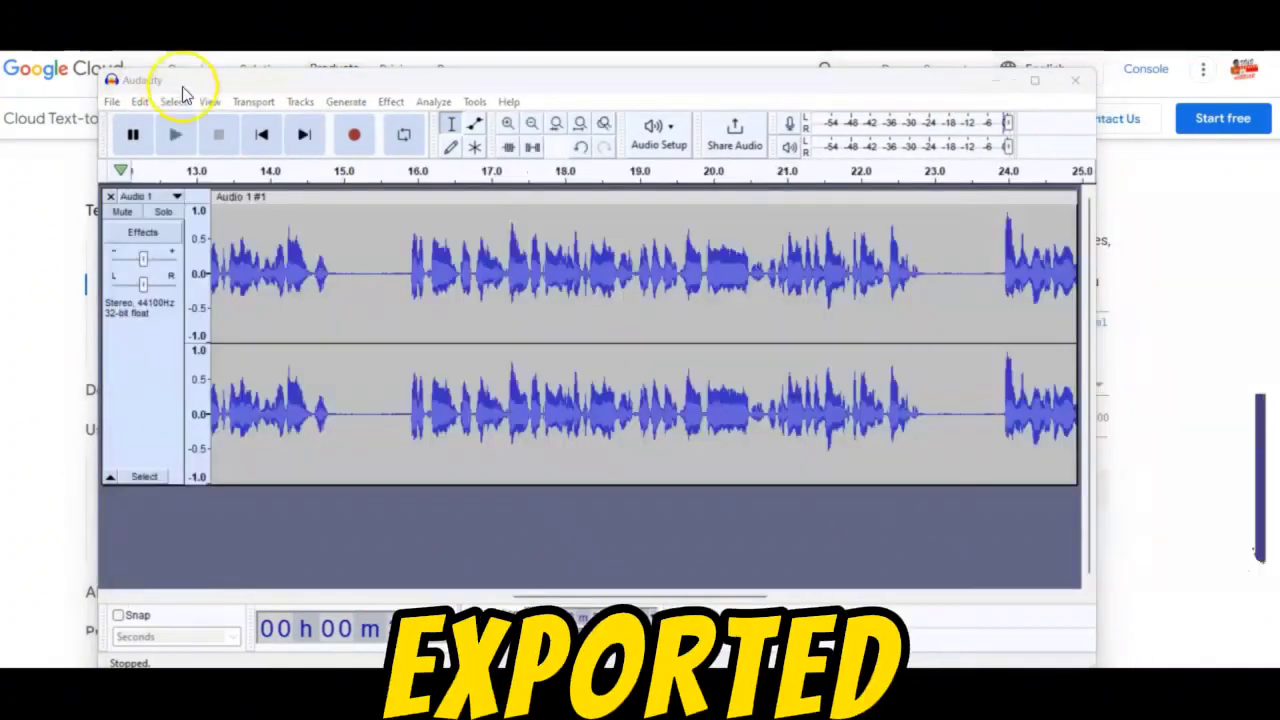
# Step: Export the trimmed track as an MP3 file via File > Export and save it
pyautogui.click(112, 103)
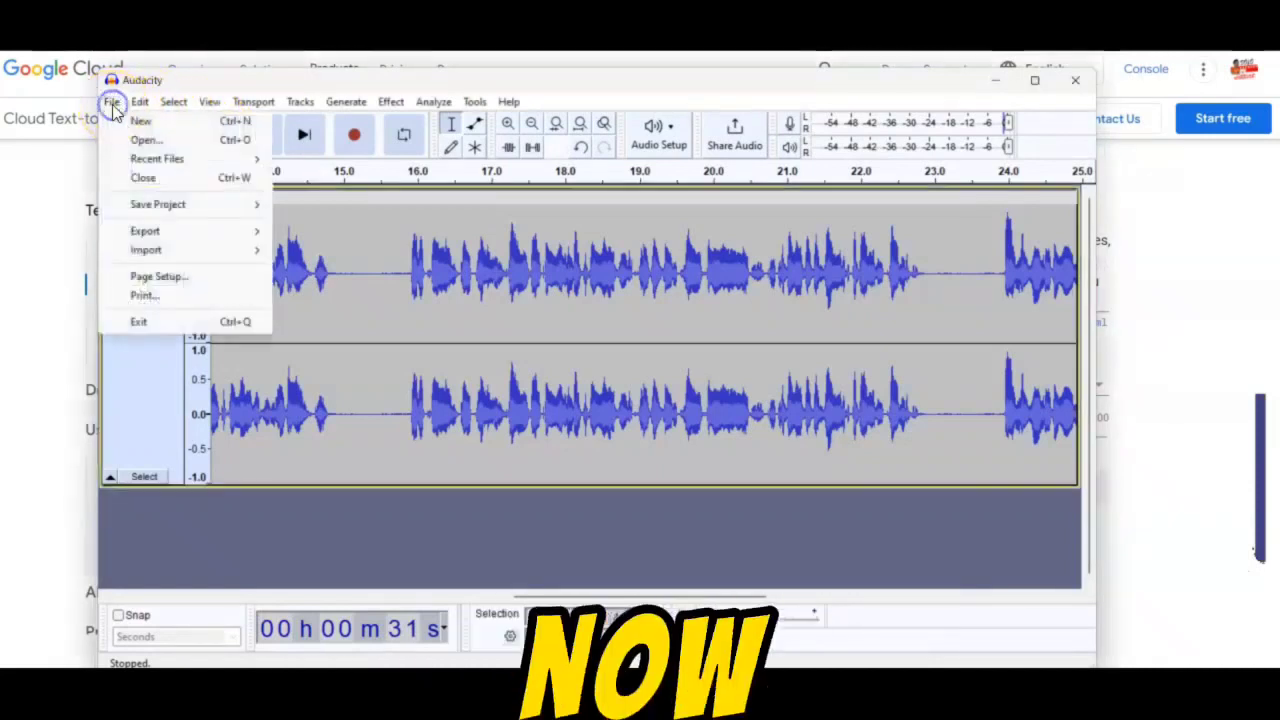
pyautogui.moveTo(146, 235)
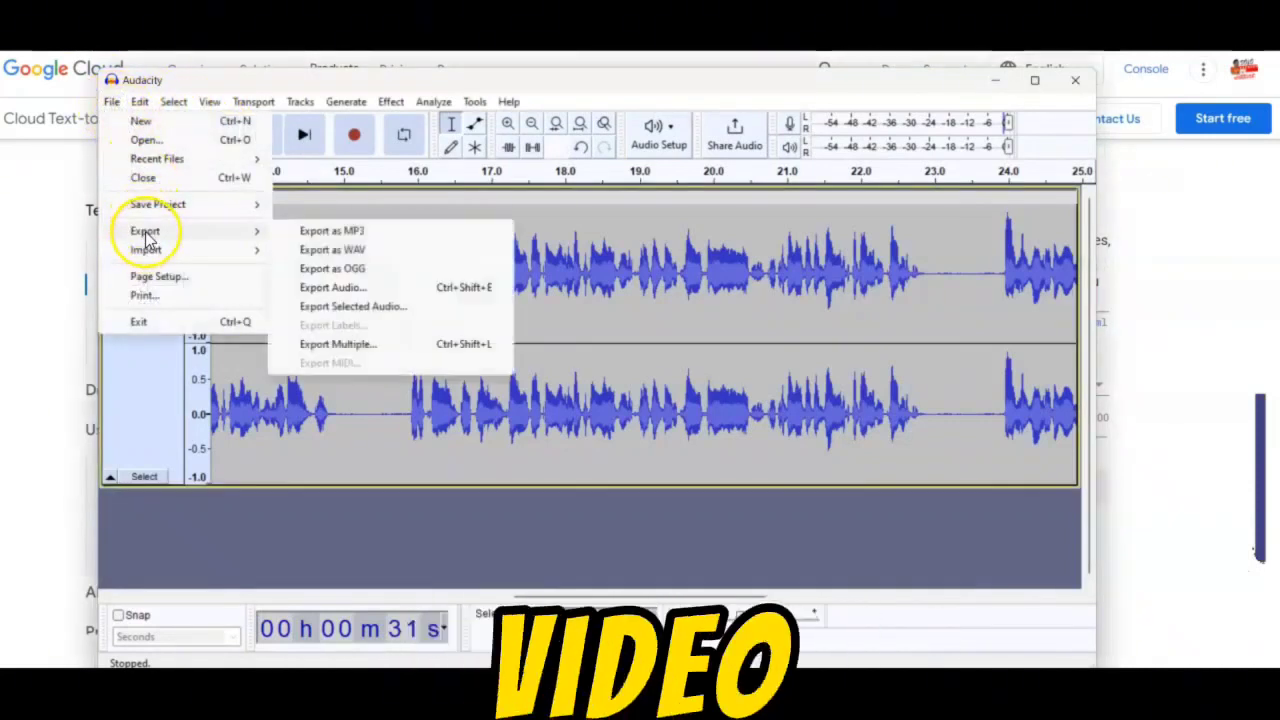
pyautogui.click(350, 233)
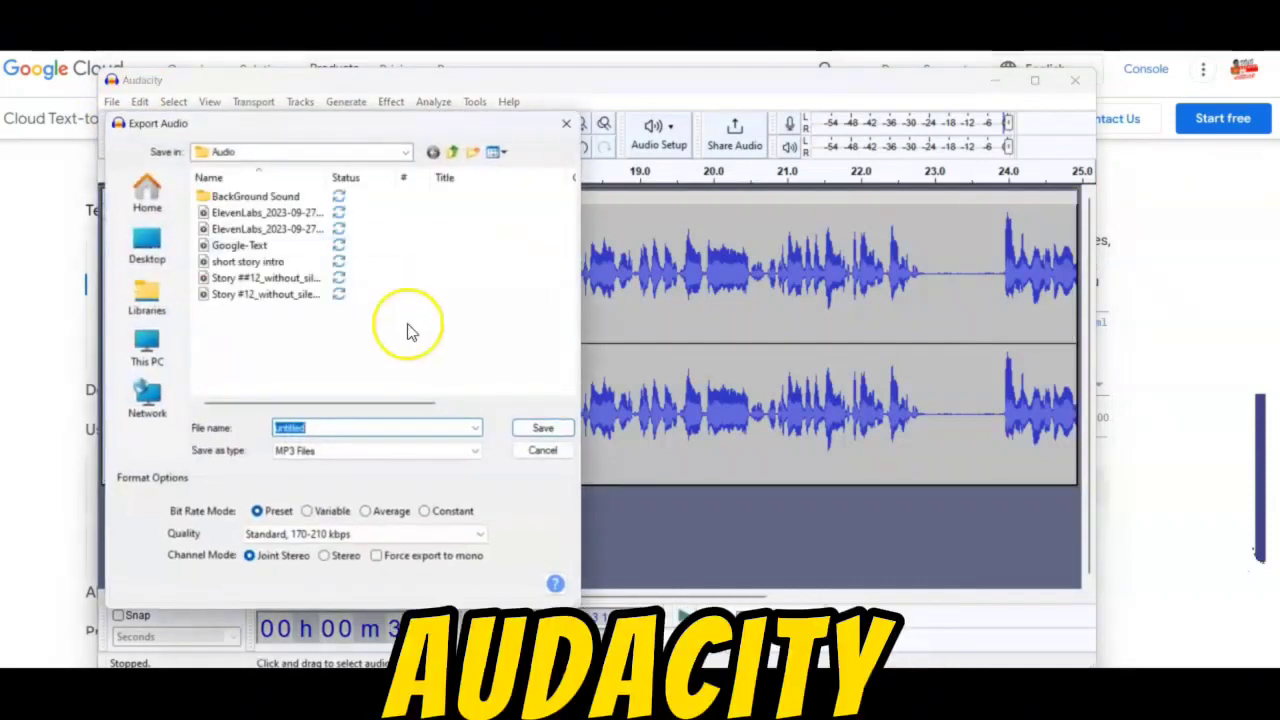
pyautogui.click(545, 428)
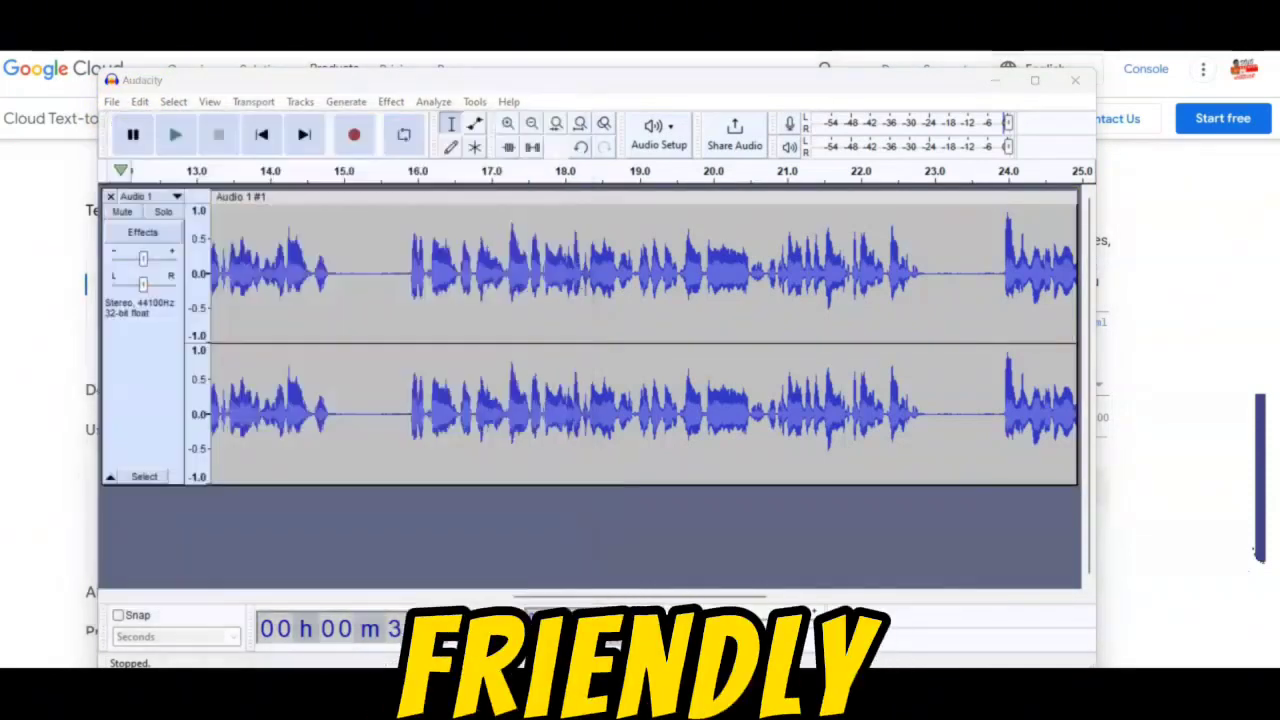